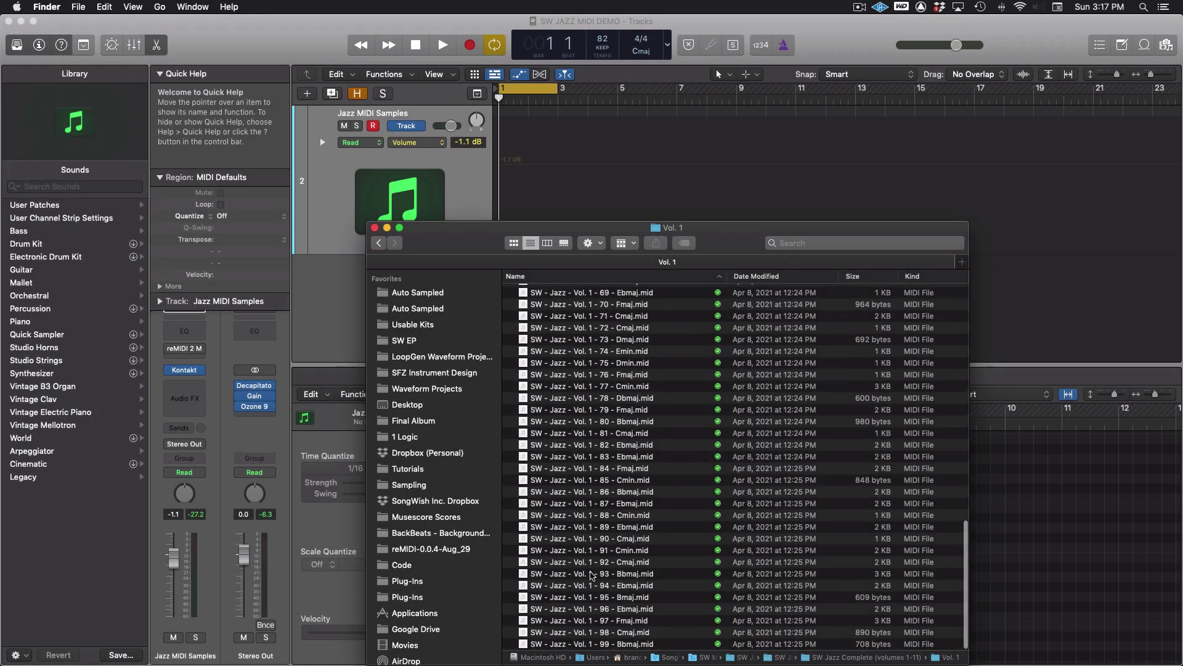
# - Drop the 93 Bbmaj jazz MIDI file onto the Jazz MIDI Samples track and scroll through its notes
pyautogui.moveTo(592, 575); pyautogui.dragTo(500, 123)
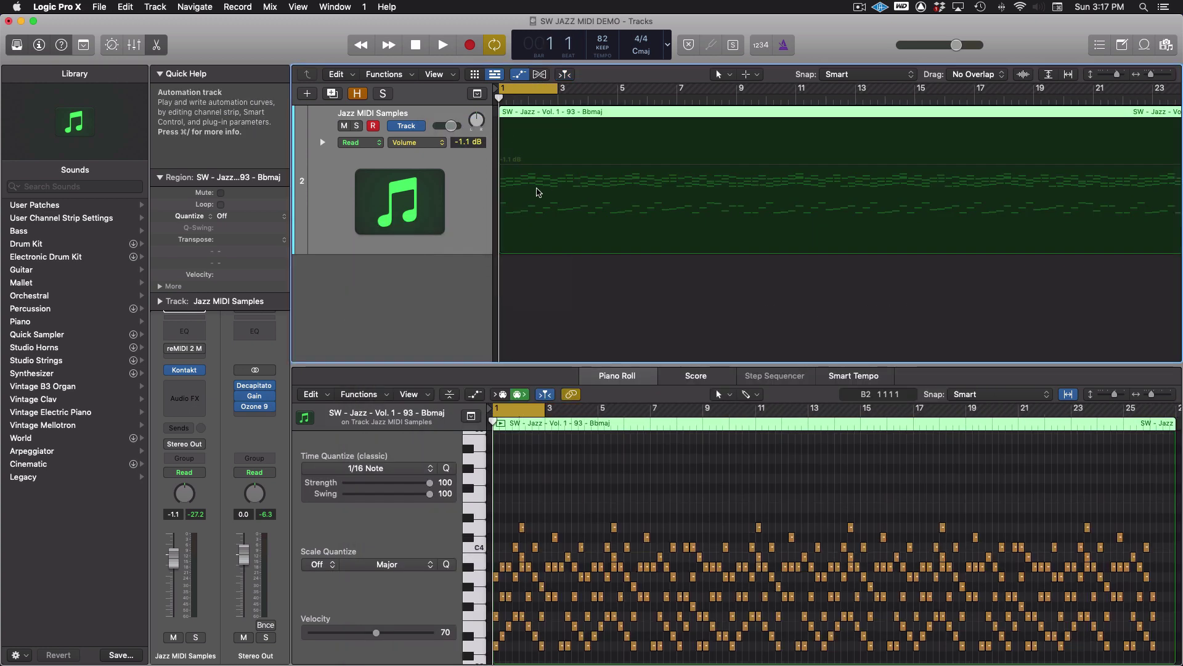
pyautogui.hscroll(2, 538, 192)
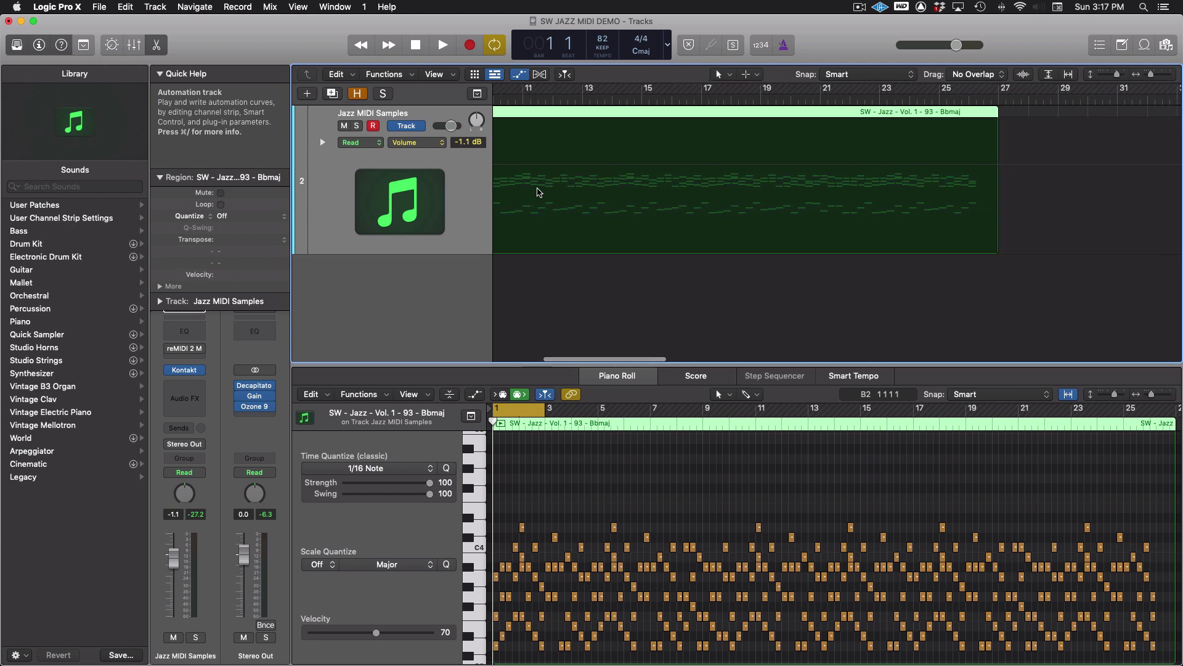
pyautogui.hscroll(2, 538, 192)
pyautogui.hscroll(-3, 538, 193)
pyautogui.hscroll(-2, 538, 192)
pyautogui.scroll(-5, 586, 481)
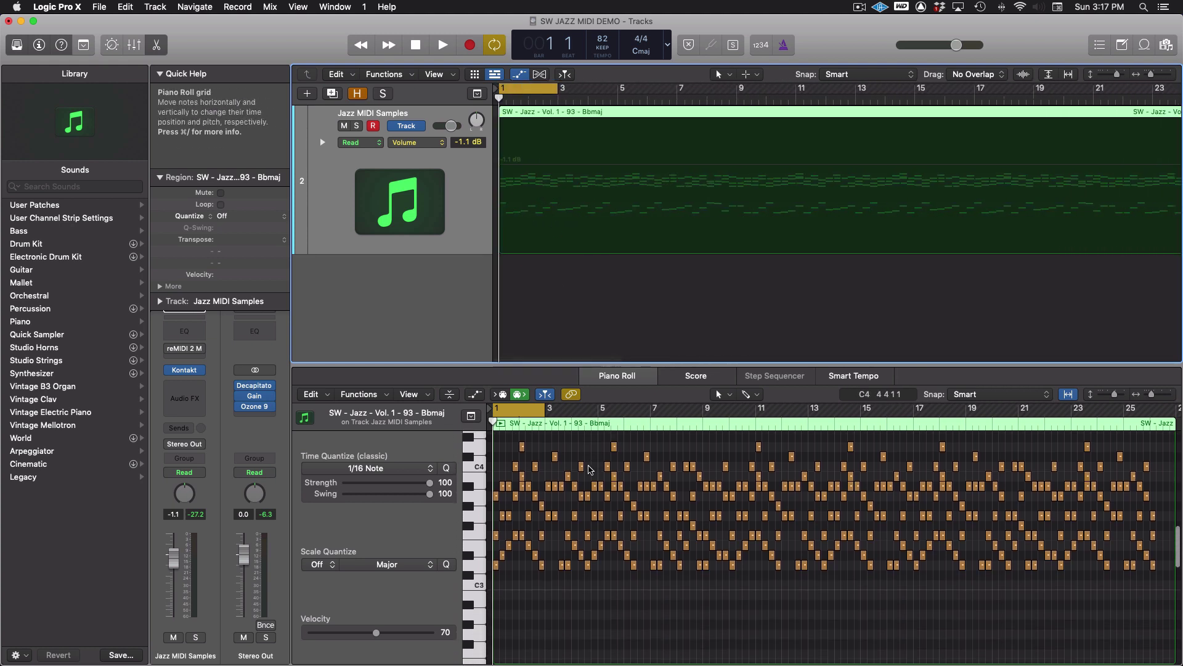
pyautogui.scroll(3, 596, 495)
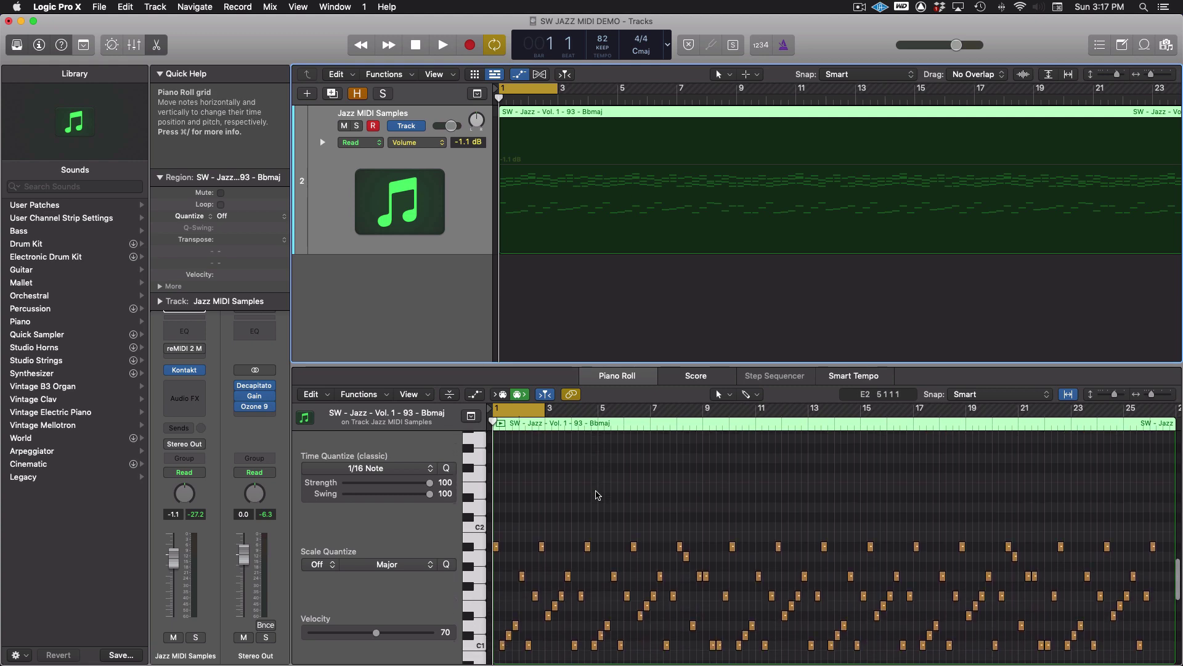
pyautogui.scroll(-3, 596, 494)
pyautogui.scroll(5, 596, 495)
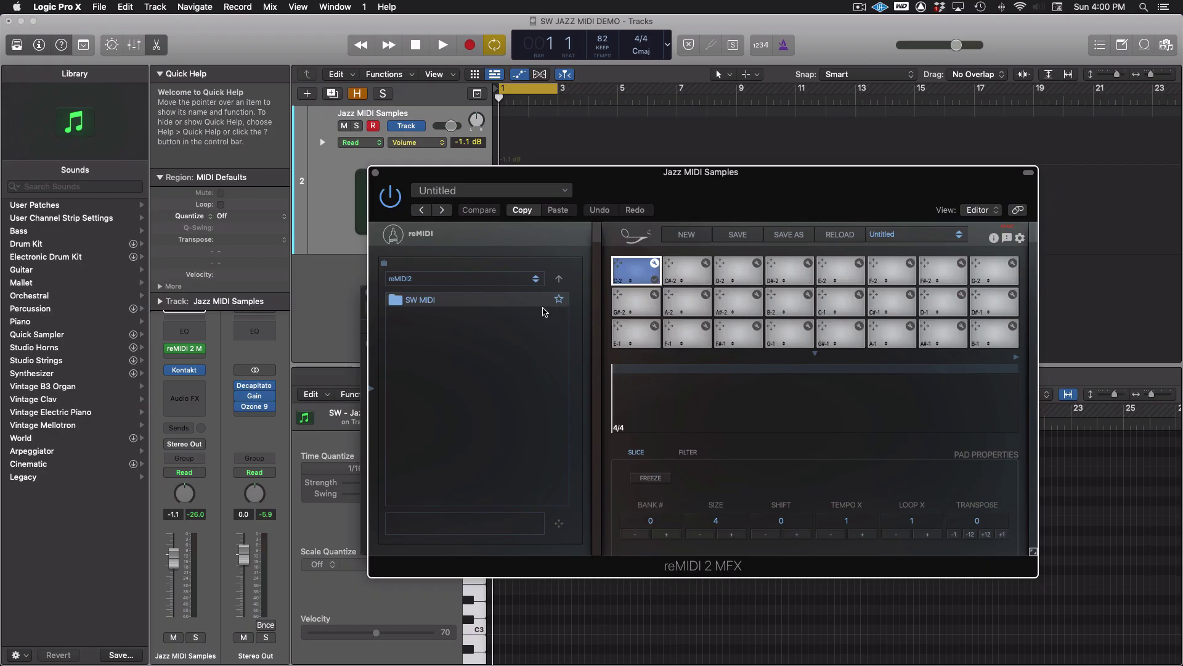
# - Switch reMIDI's browser location to the SW MIDI folder
pyautogui.click(497, 281)
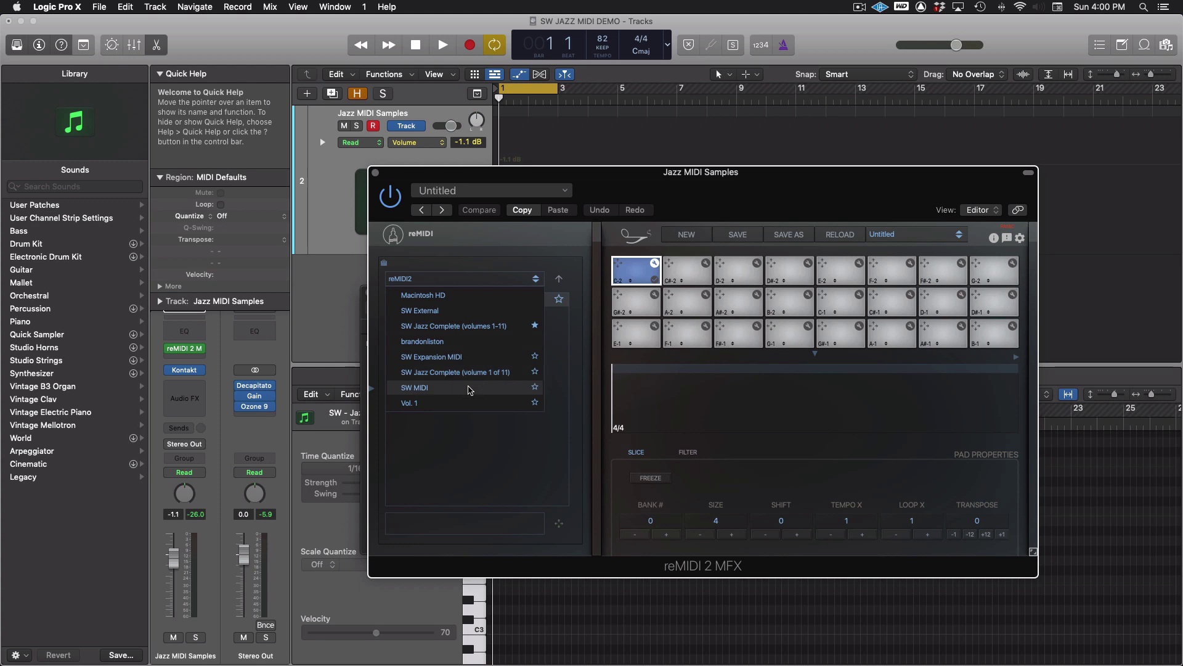
pyautogui.click(425, 392)
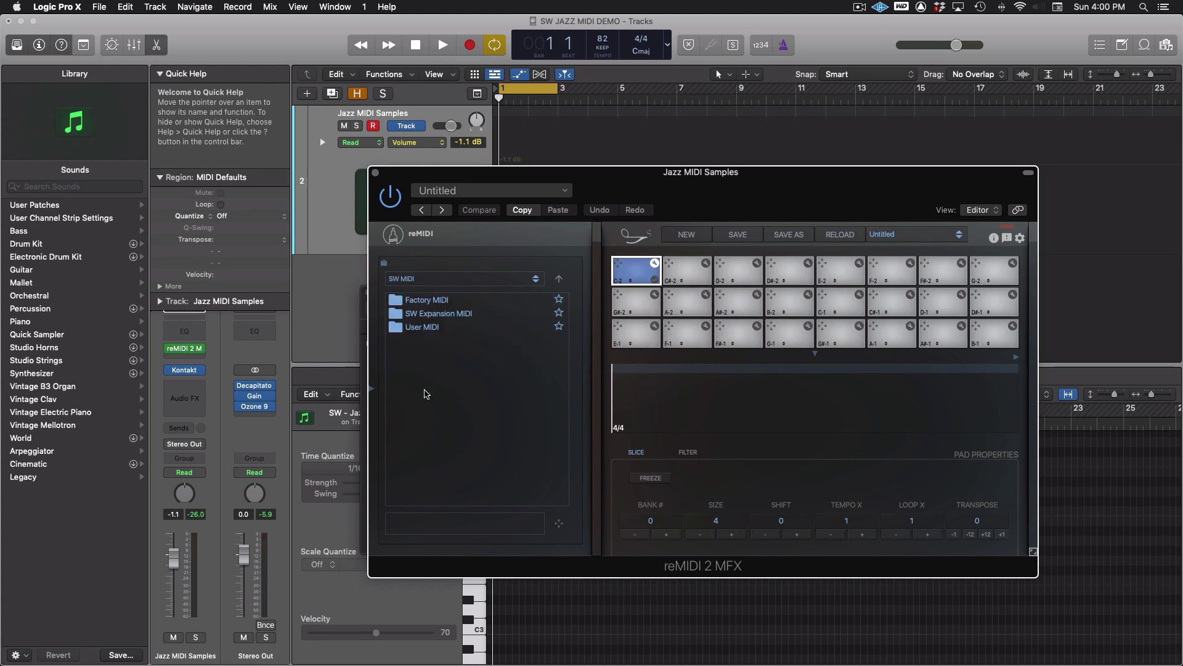
pyautogui.doubleClick(428, 303)
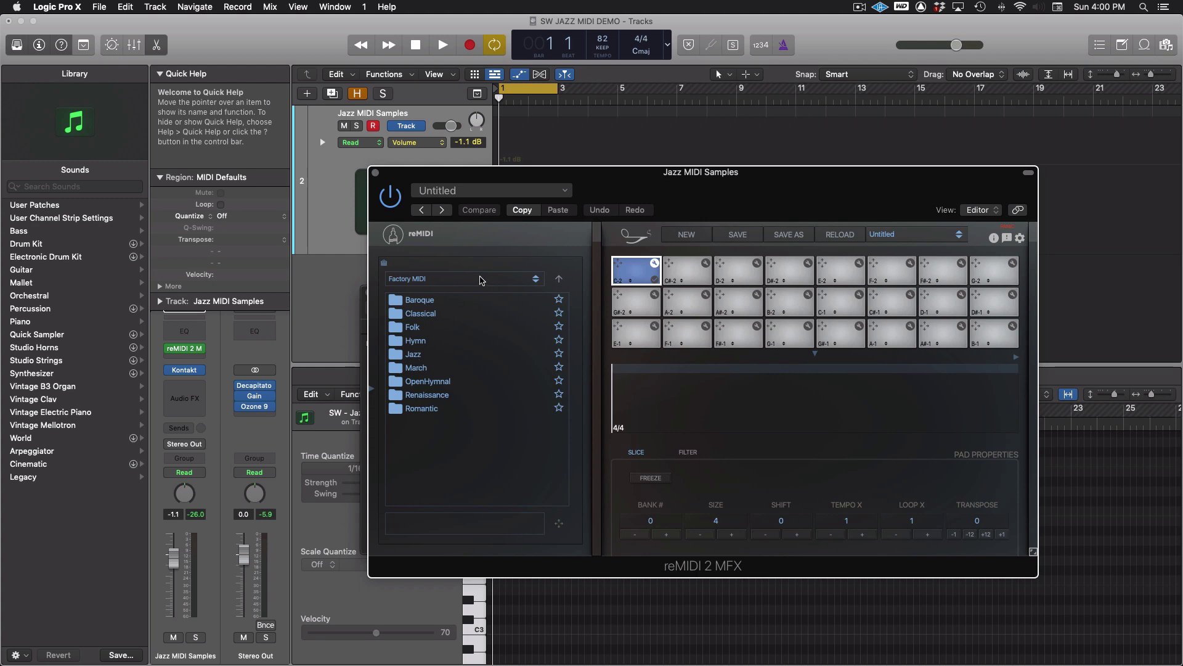
pyautogui.click(559, 280)
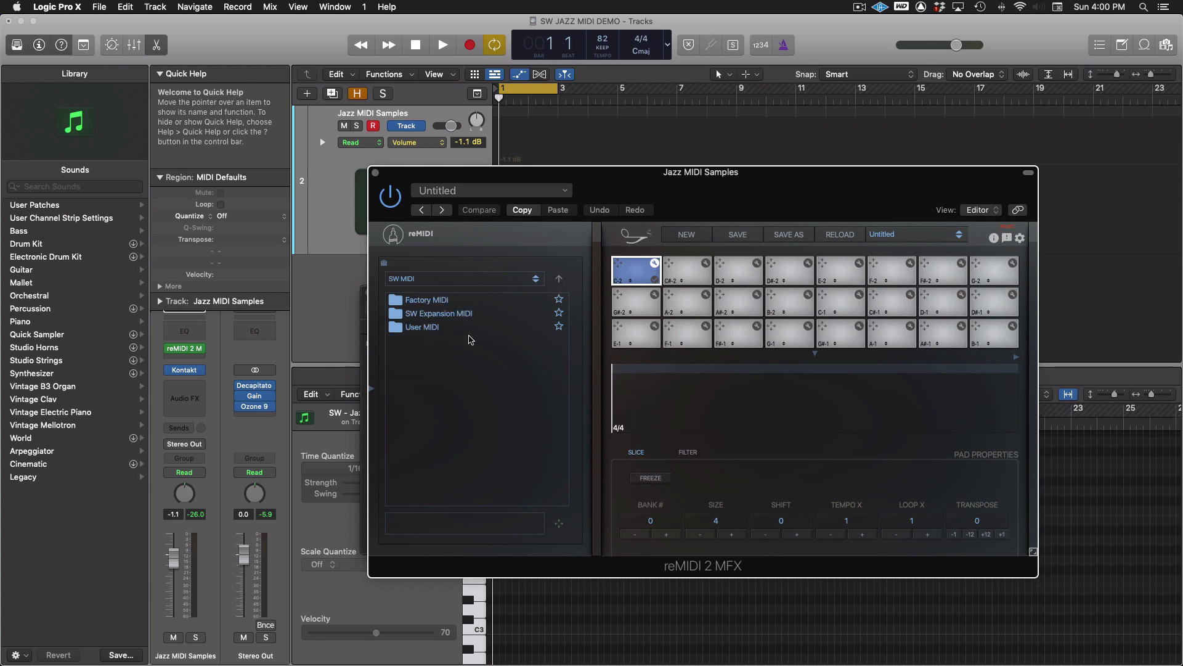
# - Open SW Expansion MIDI, then SW Jazz Complete (volume 1 of 11), then Vol. 1
pyautogui.doubleClick(434, 314)
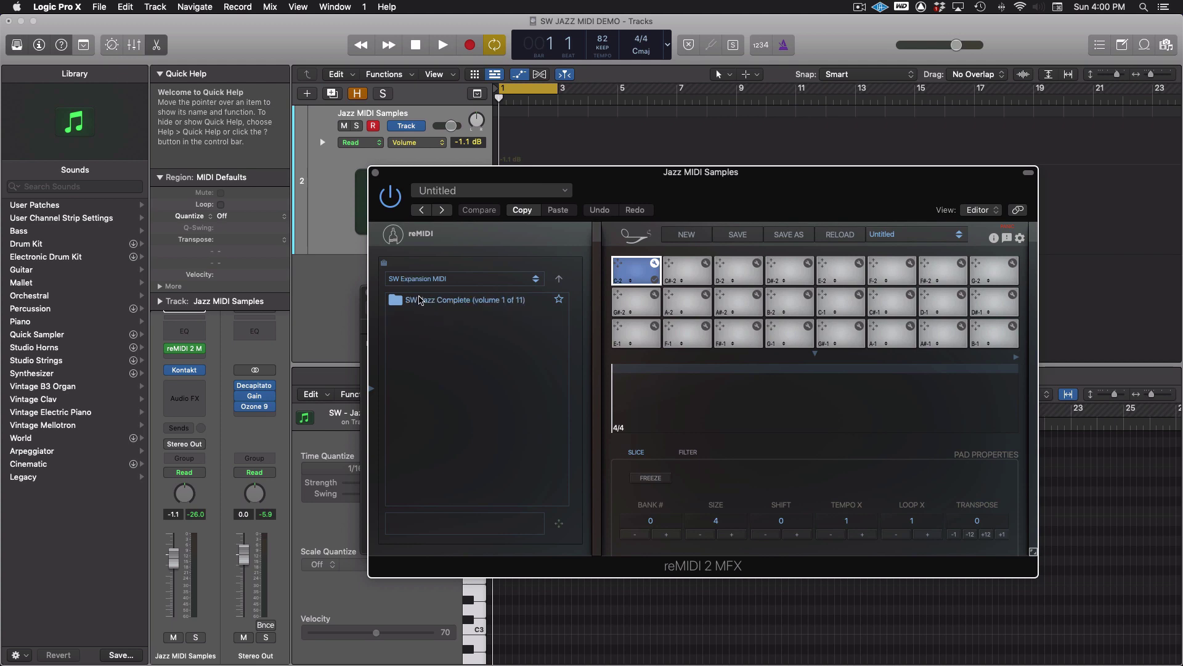
pyautogui.doubleClick(486, 305)
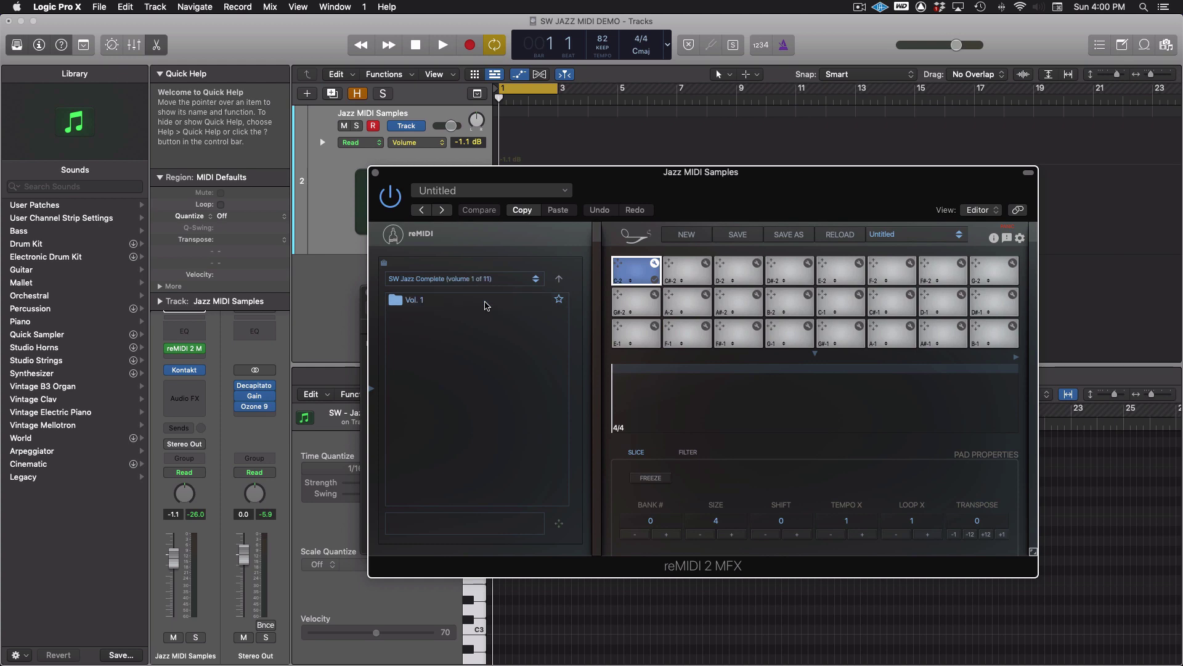
pyautogui.doubleClick(447, 302)
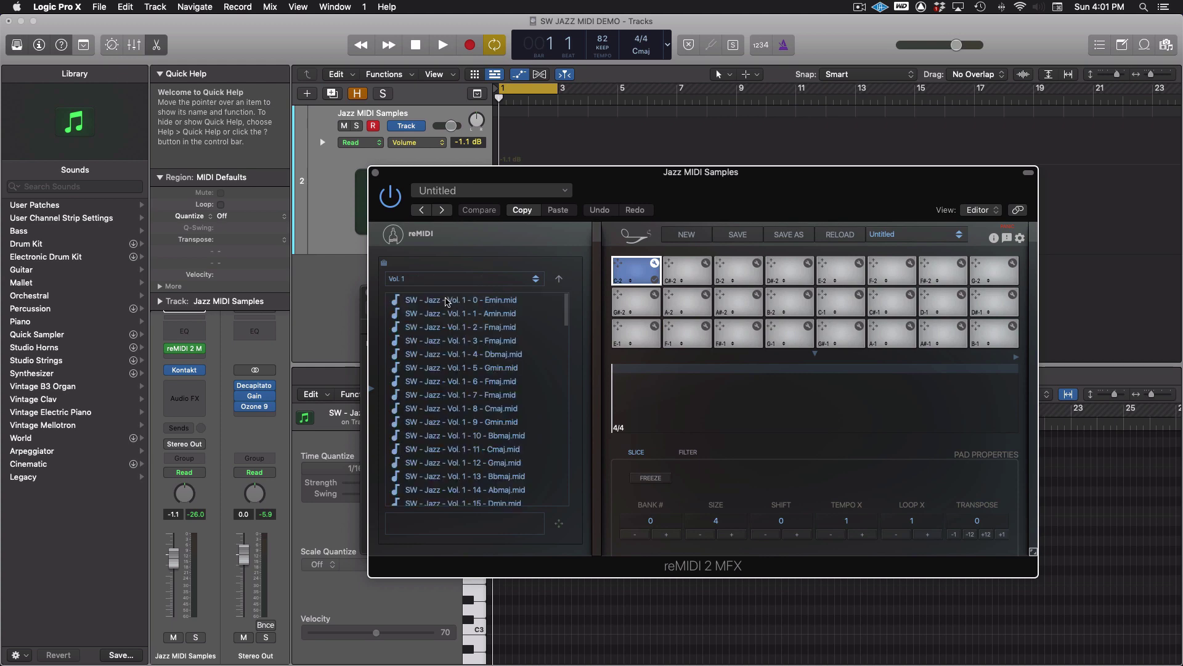
# - Assign SW - Jazz - Vol. 1 - 8 - Cmaj.mid to the C-2 pad and play it
pyautogui.click(454, 409)
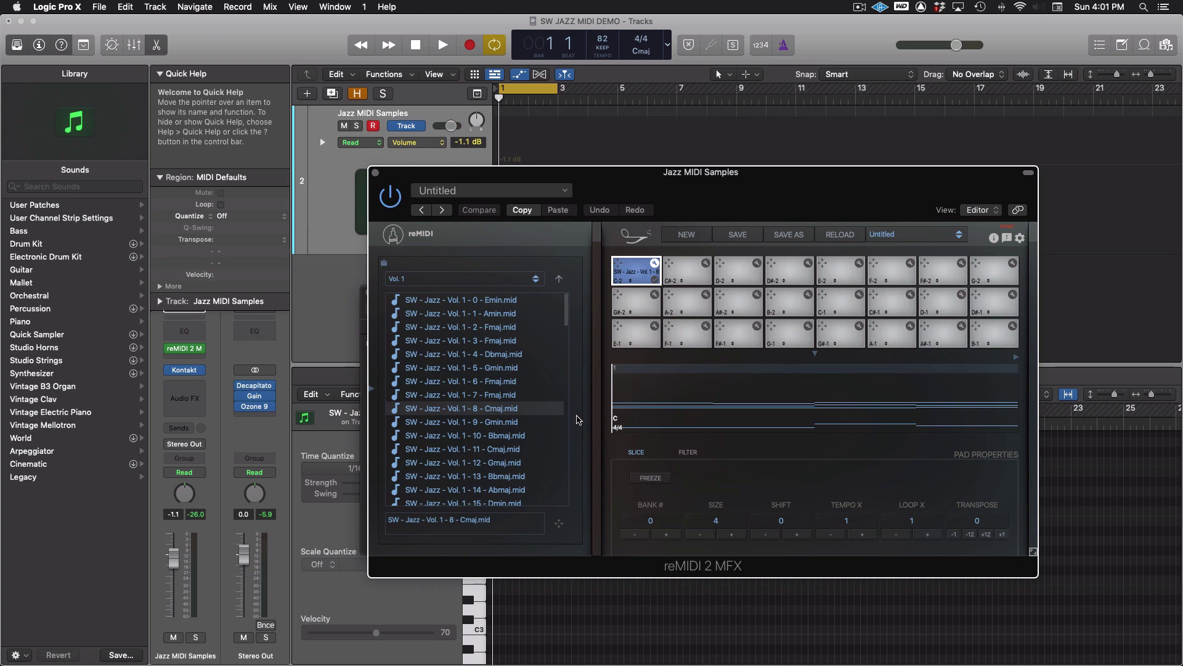
pyautogui.click(657, 430)
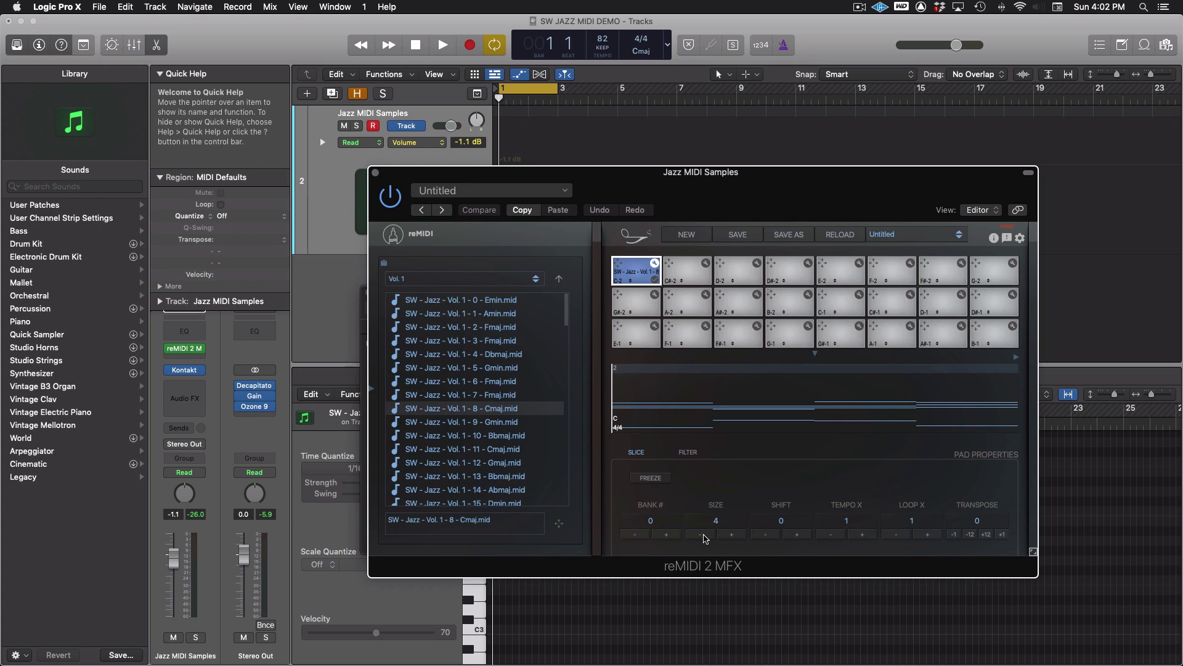
# - Lower the Cmaj pad's slice size to 1 and freeze the slicing
pyautogui.click(704, 533)
pyautogui.click(704, 534)
pyautogui.click(704, 534)
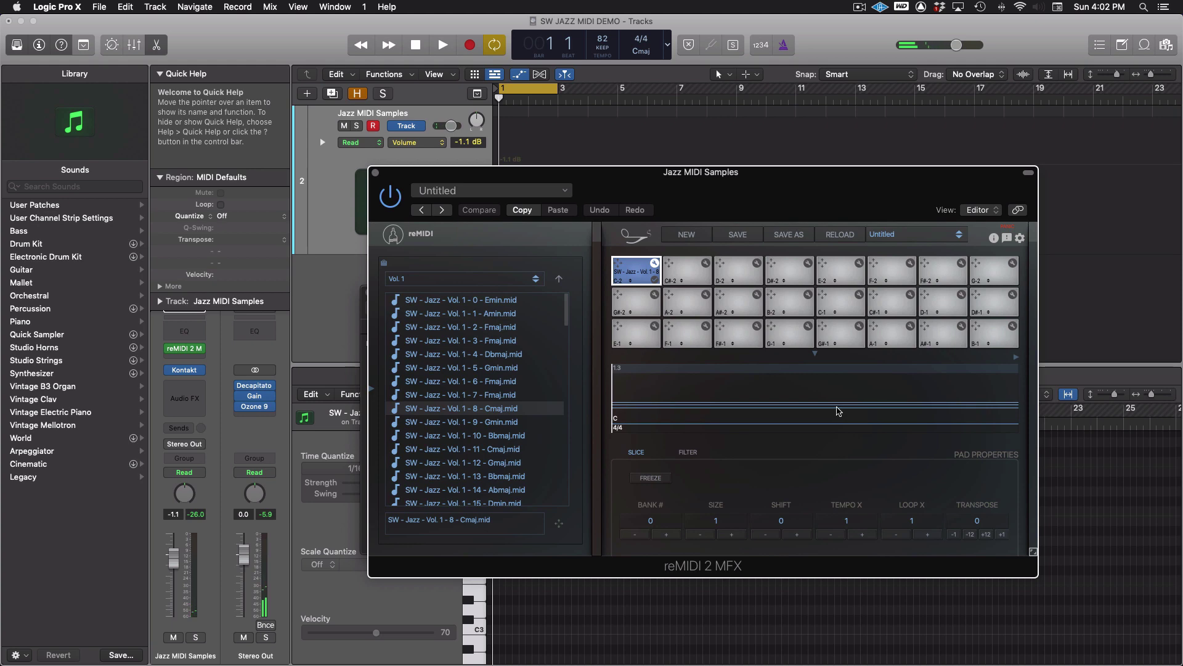
pyautogui.click(674, 480)
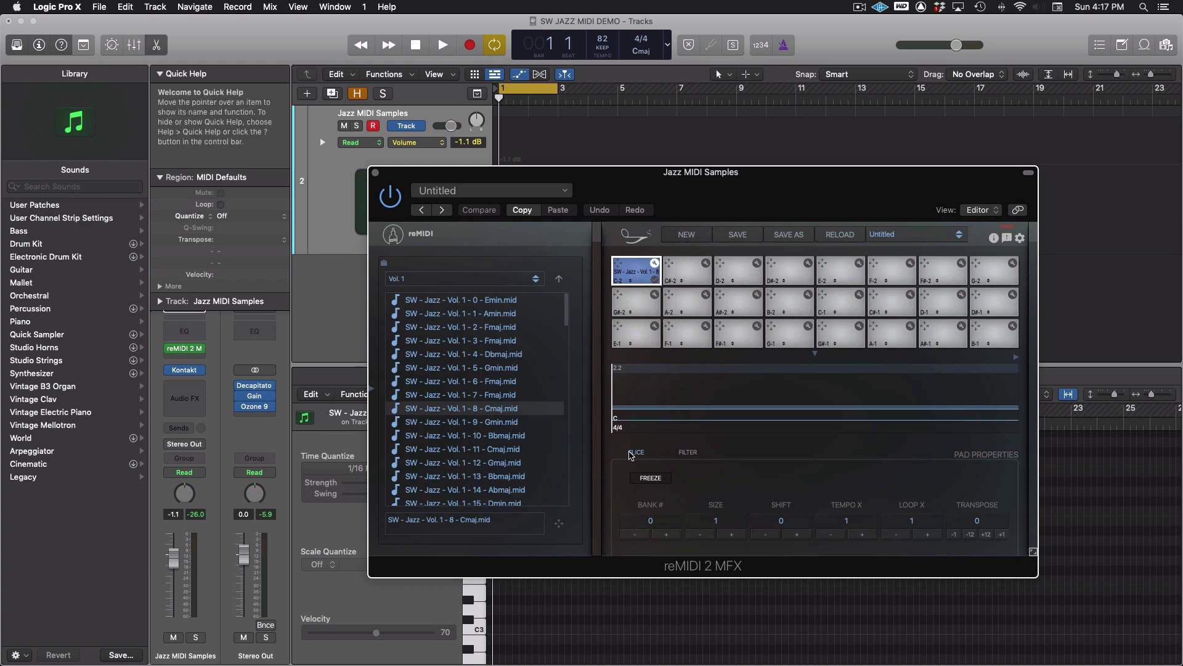
# - On the pad's FILTER tab, toggle MIDI channels 1, 2, 4 and 5 off and back on
pyautogui.click(688, 454)
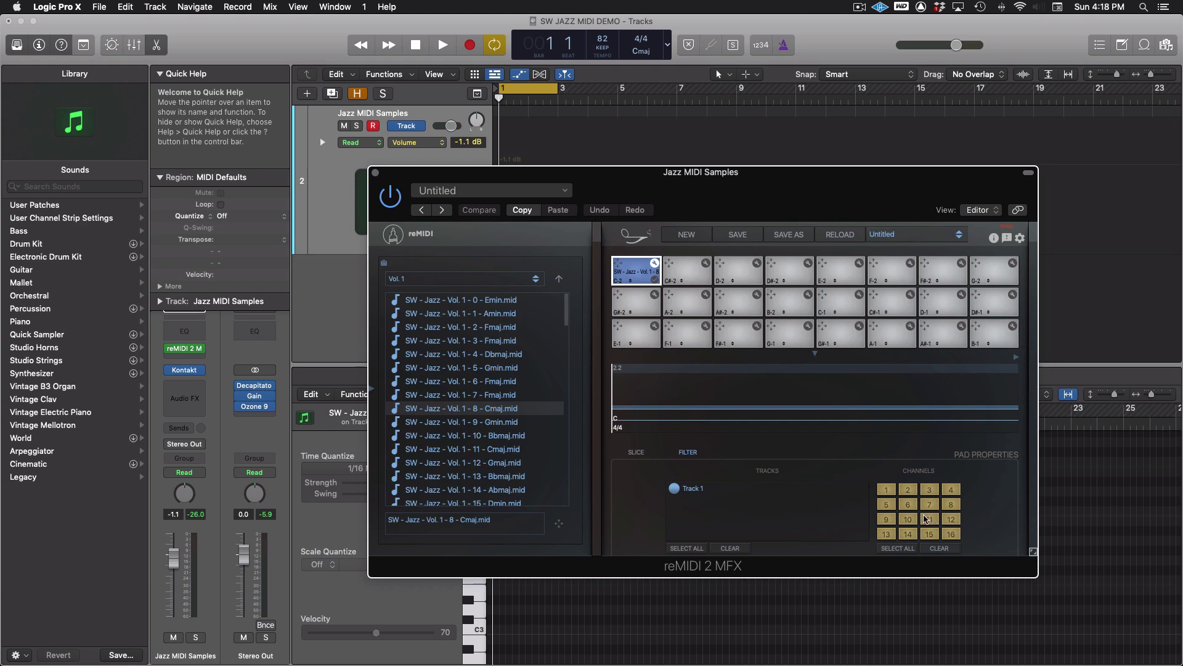
pyautogui.click(887, 490)
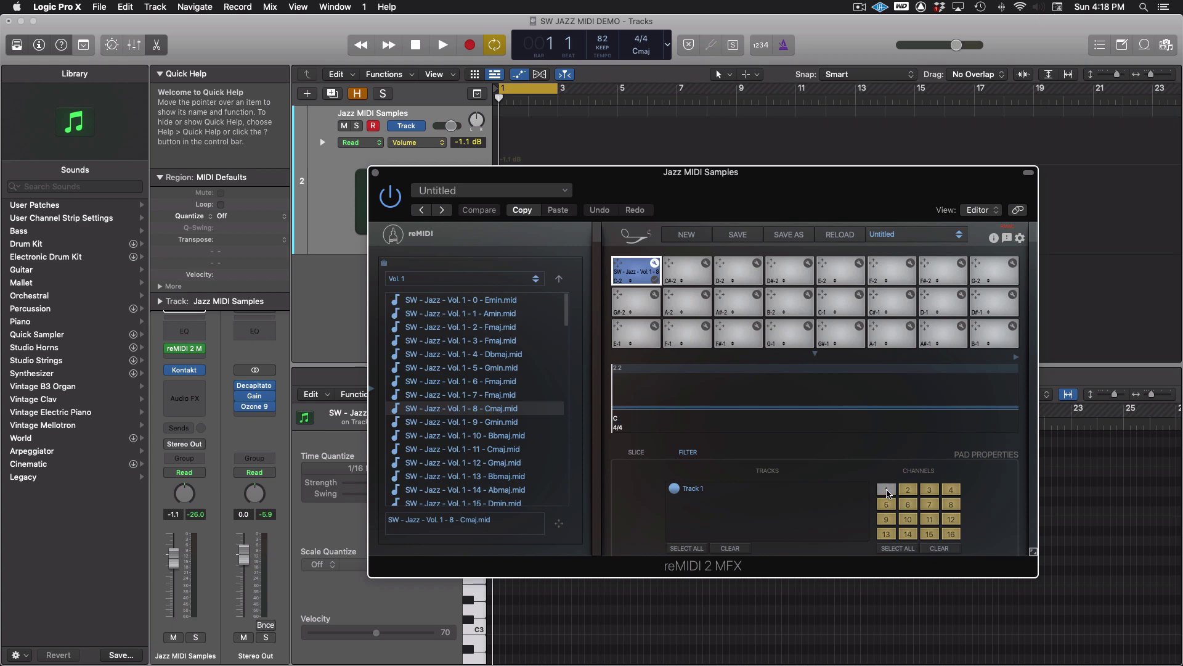
pyautogui.click(887, 490)
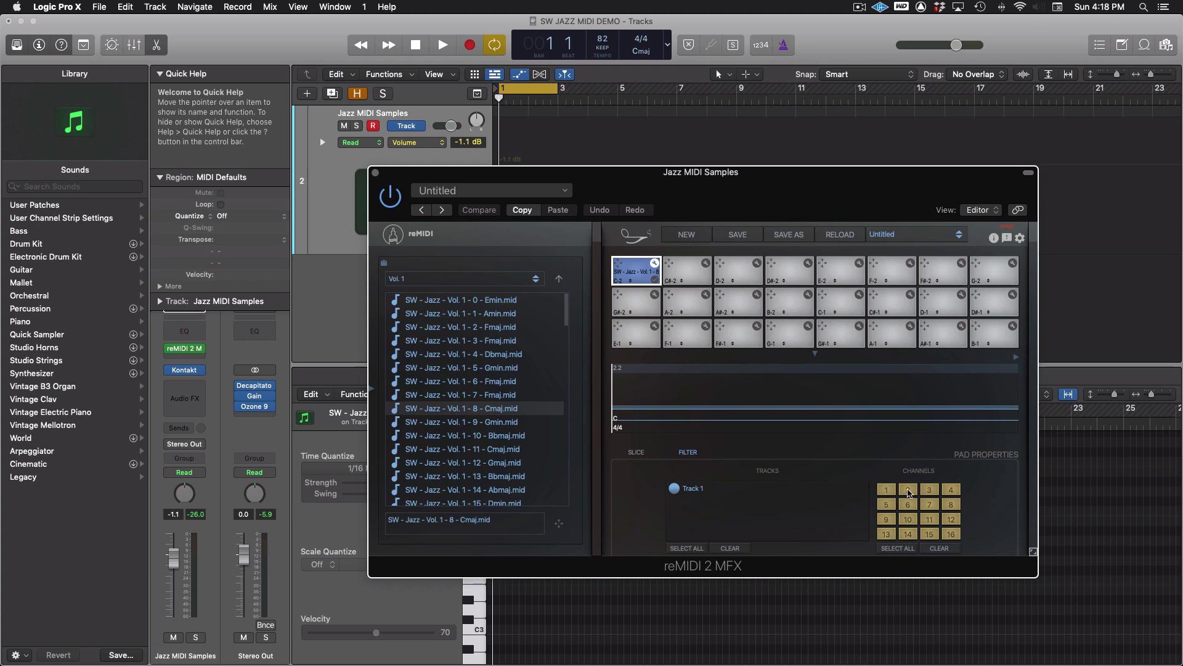
pyautogui.click(909, 491)
pyautogui.click(909, 491)
pyautogui.click(951, 490)
pyautogui.click(951, 492)
pyautogui.click(888, 505)
pyautogui.click(888, 506)
# - Close reMIDI, solo the Substance bass in Kontakt, and check the BLM Piano Toolkit below it
pyautogui.click(376, 173)
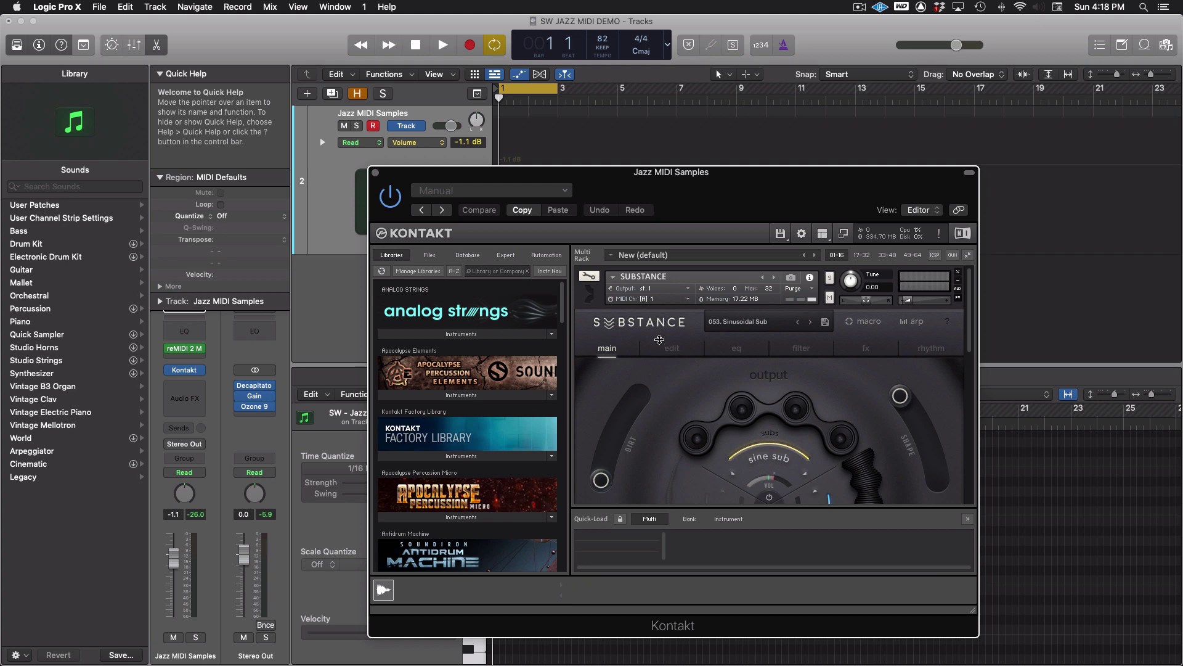
pyautogui.click(829, 278)
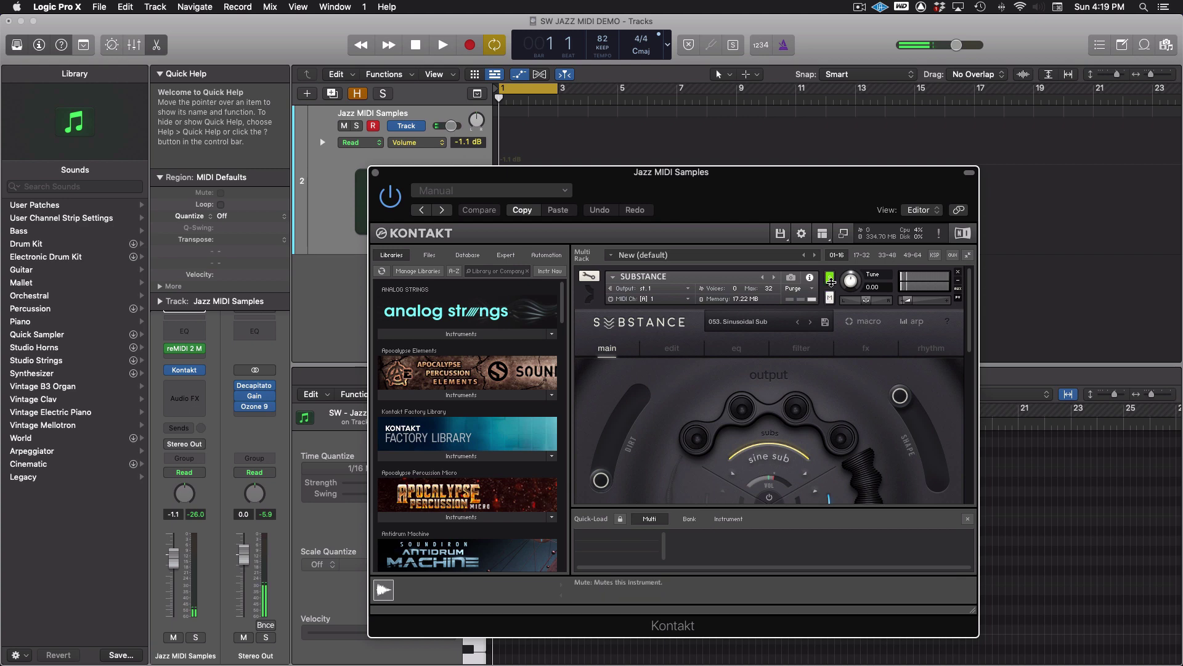
pyautogui.scroll(-5, 814, 298)
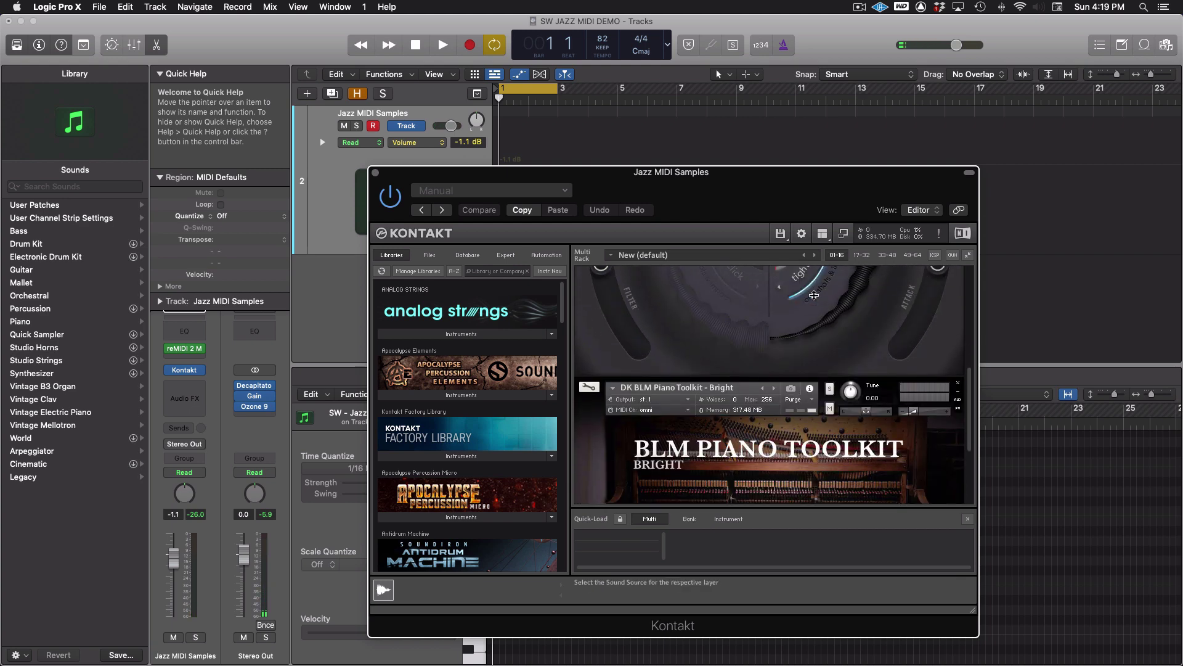
pyautogui.scroll(-2, 814, 298)
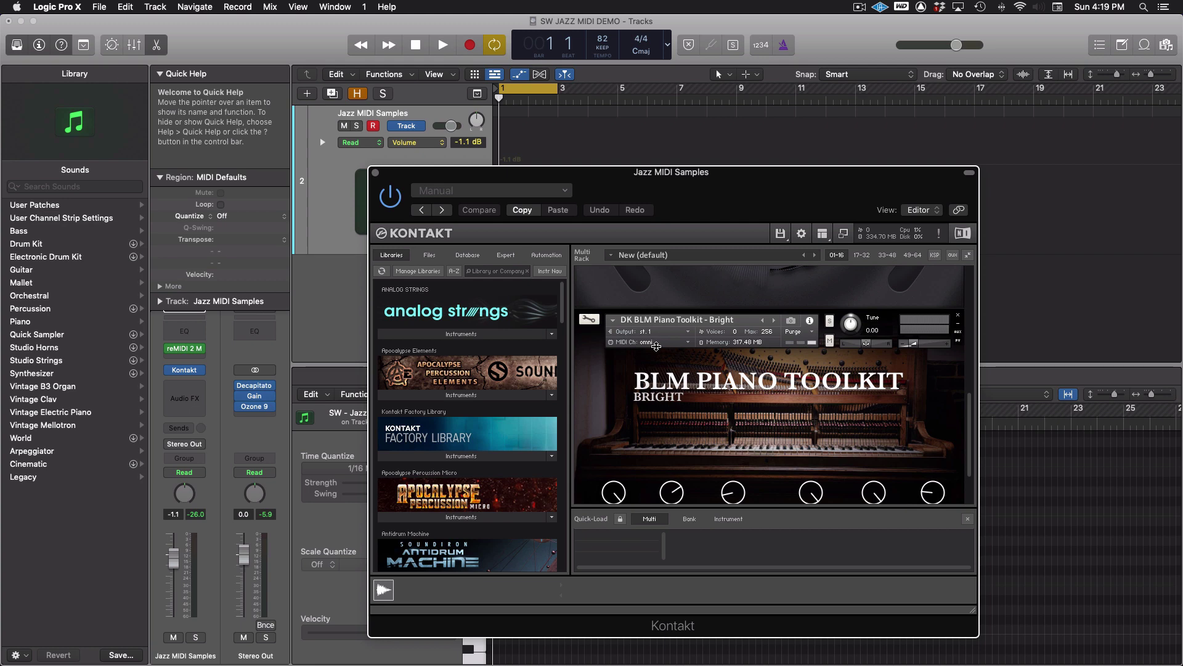
pyautogui.scroll(10, 656, 347)
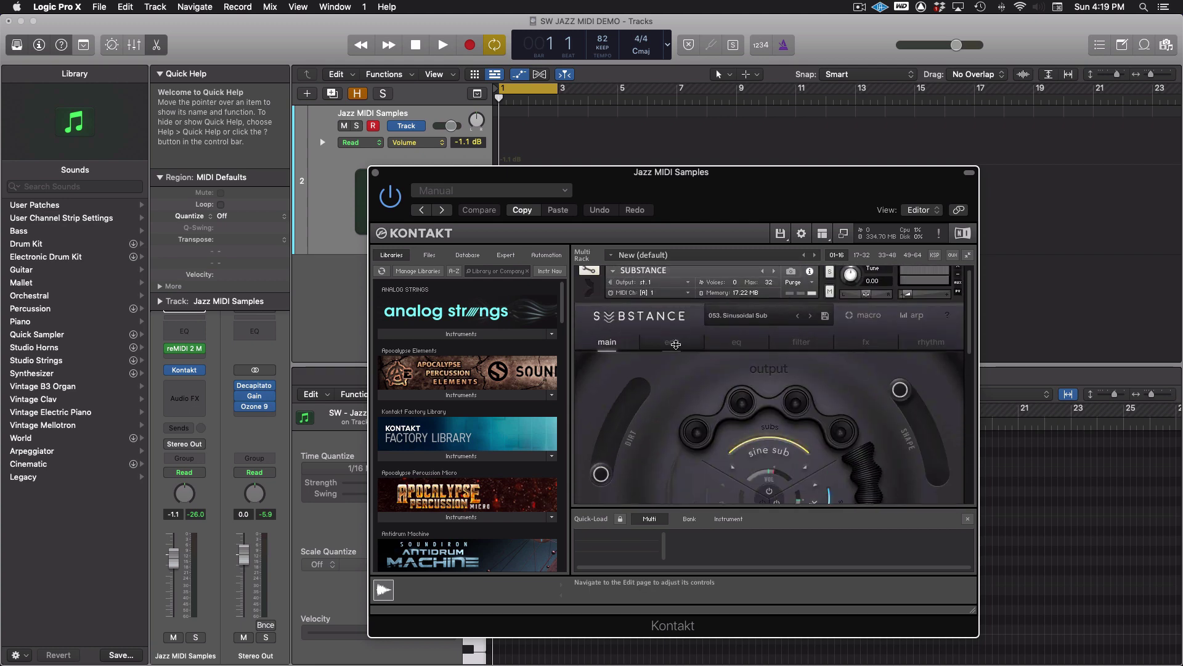